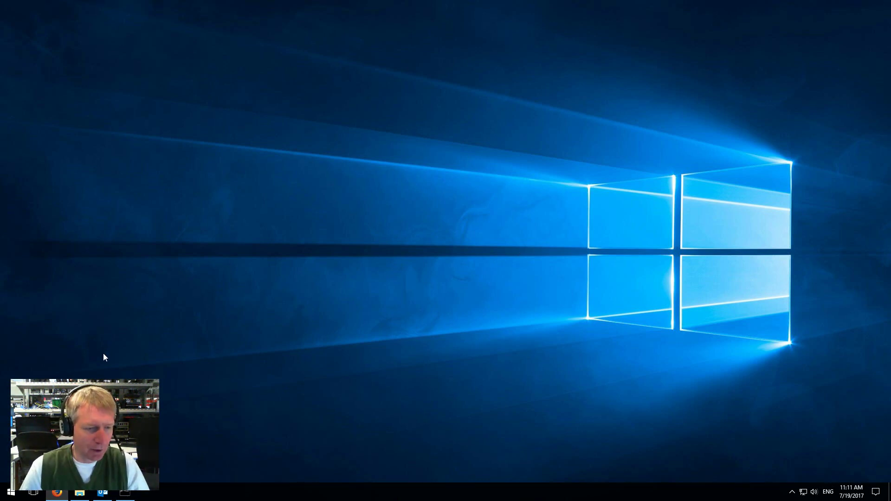
Launch MeshCommander by searching 'mesh' in the Start menu
{"action": "right_click", "coordinate": [103, 492]}
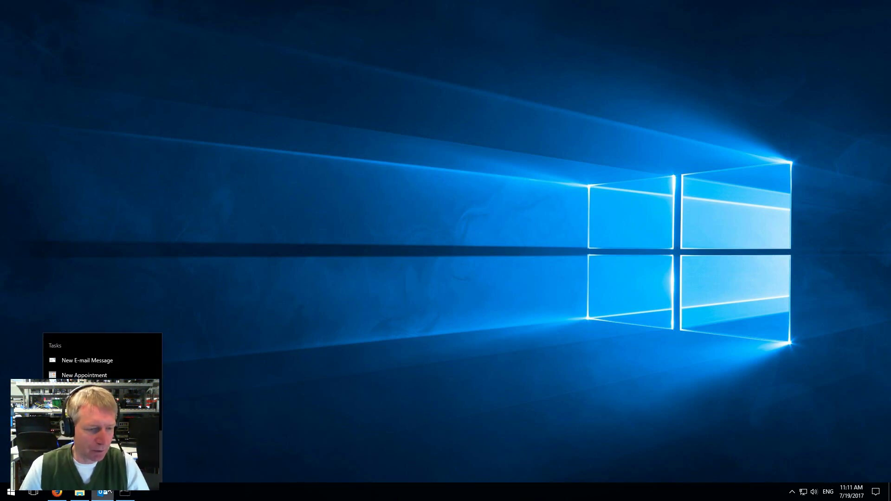
{"action": "key", "text": "Escape"}
{"action": "key", "text": "super"}
{"action": "type", "text": "mesh"}
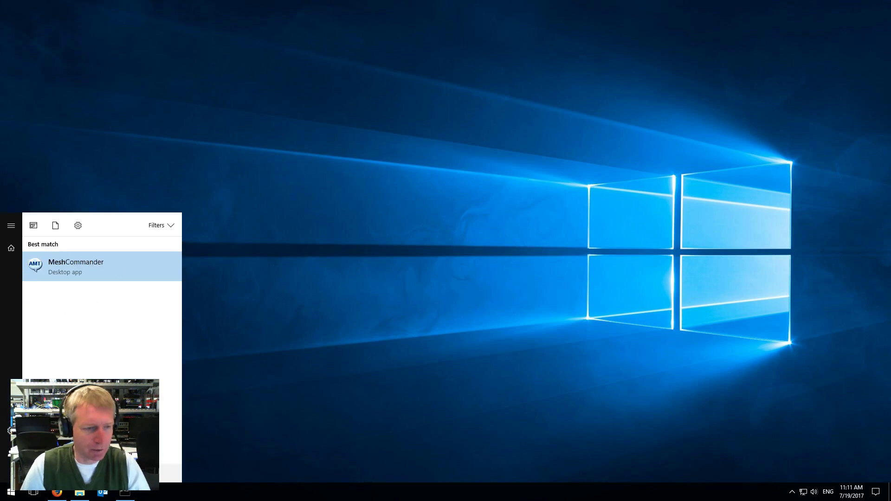
{"action": "key", "text": "Return"}
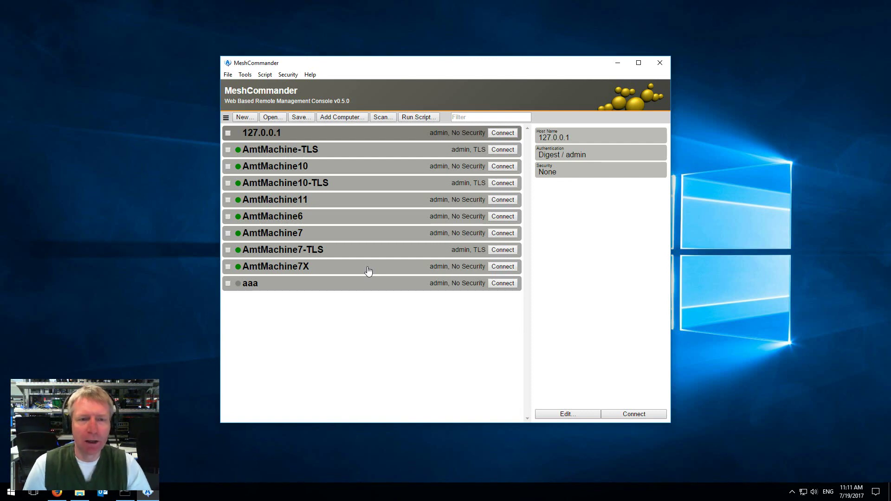
Connect to AmtMachine7 and view its network settings, leaving ping response at ICMP & RMCP
{"action": "left_click", "coordinate": [495, 233]}
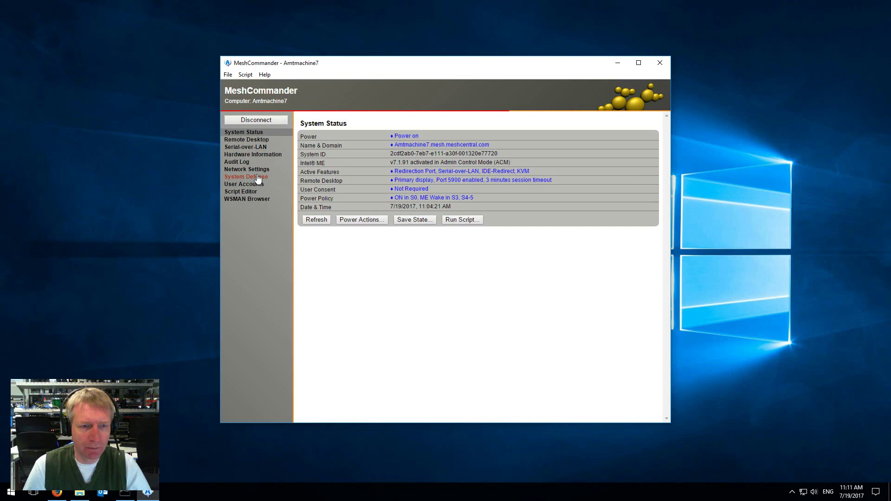
{"action": "left_click", "coordinate": [253, 170]}
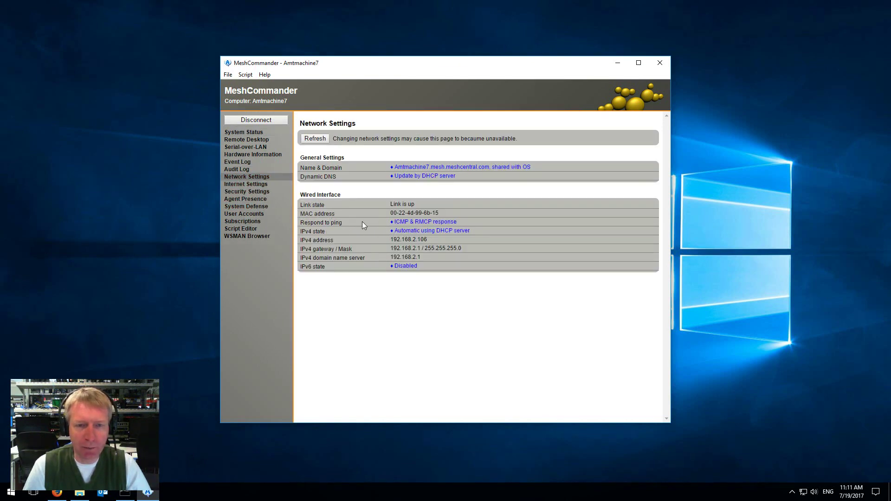
{"action": "left_click", "coordinate": [428, 223]}
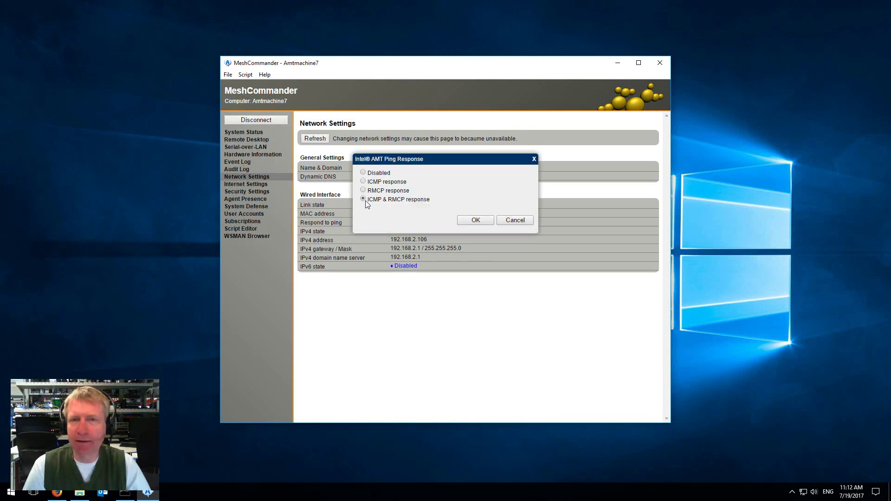
{"action": "left_click", "coordinate": [506, 221]}
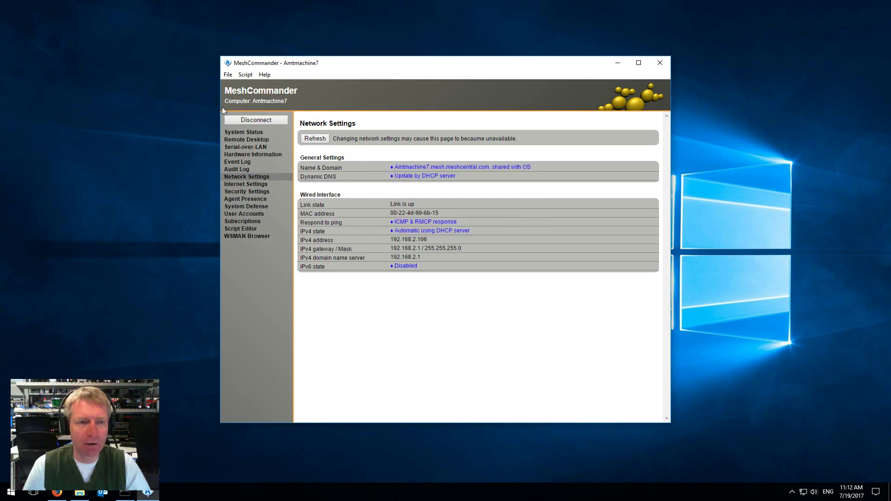
Disconnect from AmtMachine7, returning to the list showing its host 192.168.2.106
{"action": "left_click", "coordinate": [232, 120]}
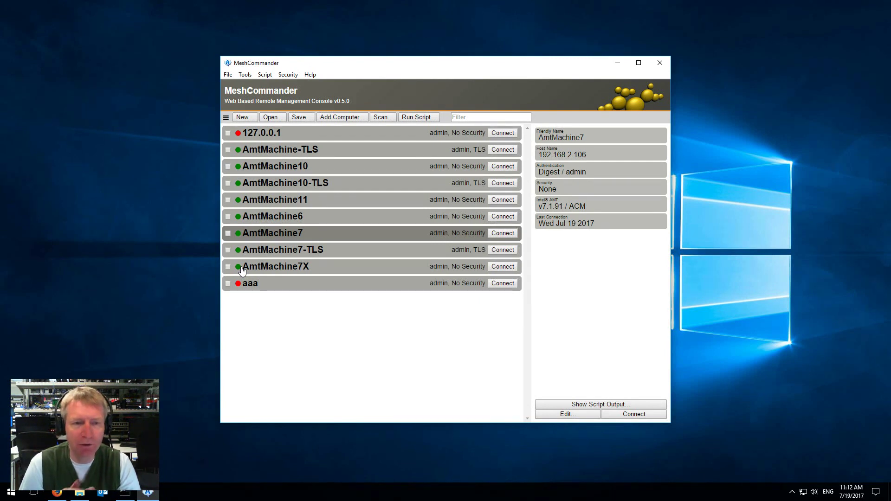
{"action": "left_click", "coordinate": [311, 75]}
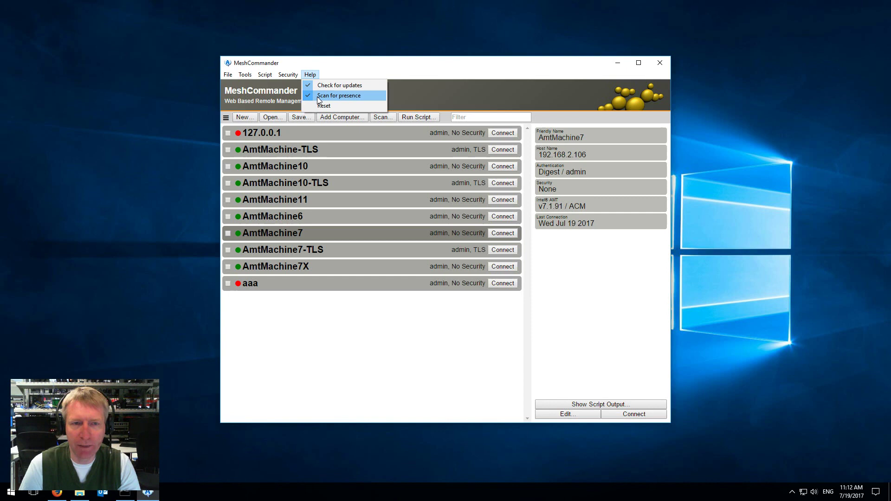
{"action": "left_click", "coordinate": [317, 96]}
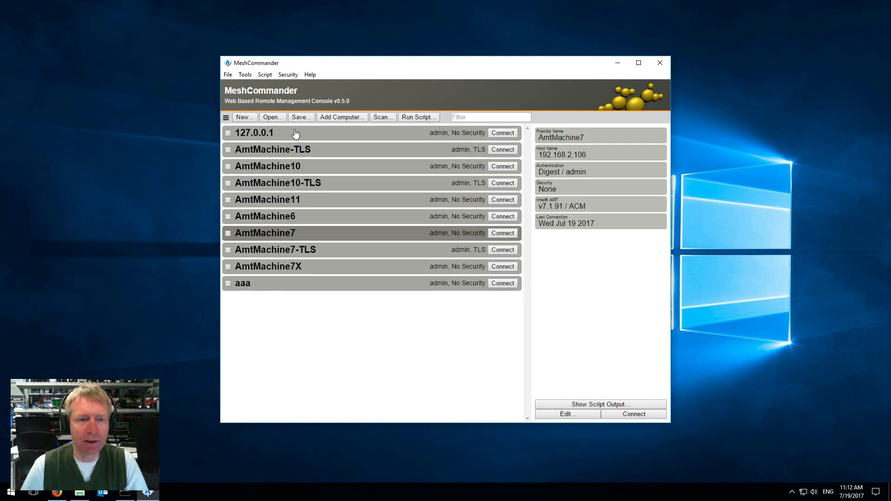
{"action": "left_click", "coordinate": [310, 75]}
{"action": "left_click", "coordinate": [315, 95]}
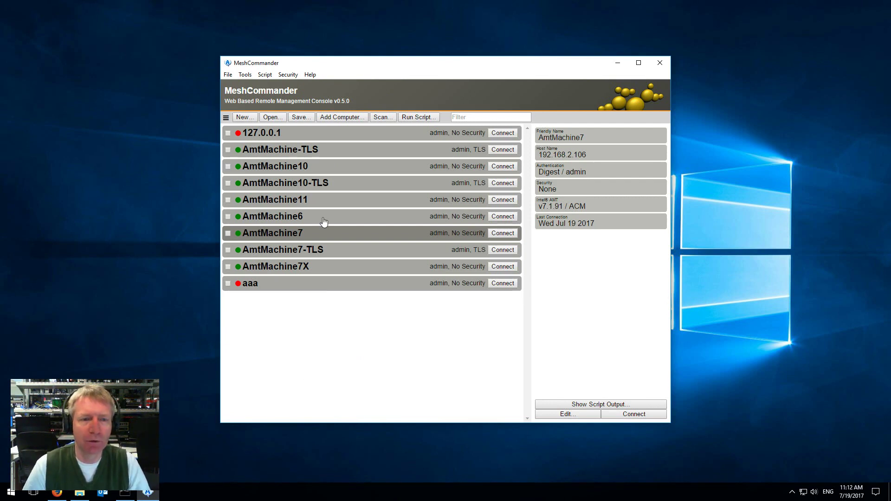
Select AmtMachine6, then scan 192.168.2.0/8 for AMT devices and tick 192.168.2.138
{"action": "left_click", "coordinate": [291, 221]}
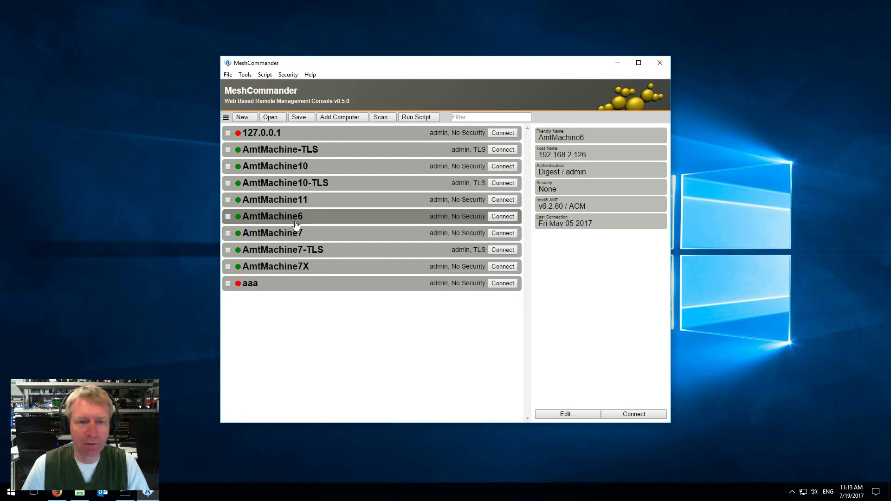
{"action": "left_click", "coordinate": [381, 117]}
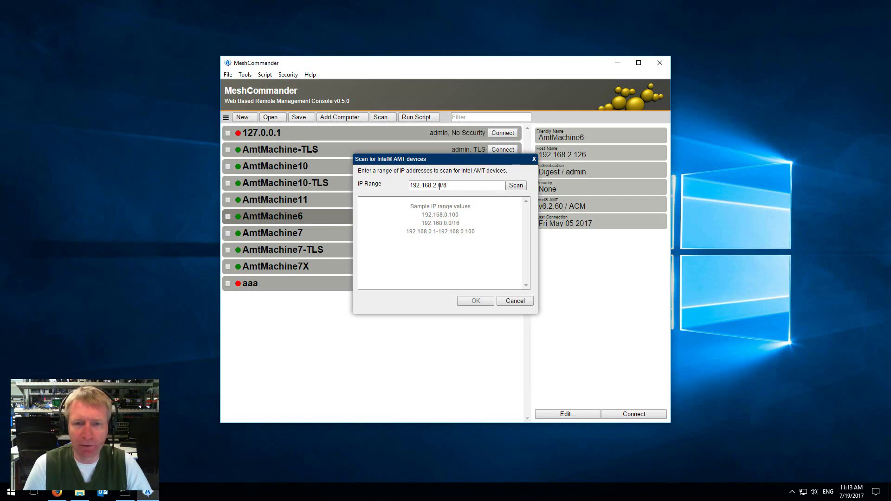
{"action": "left_click", "coordinate": [515, 185]}
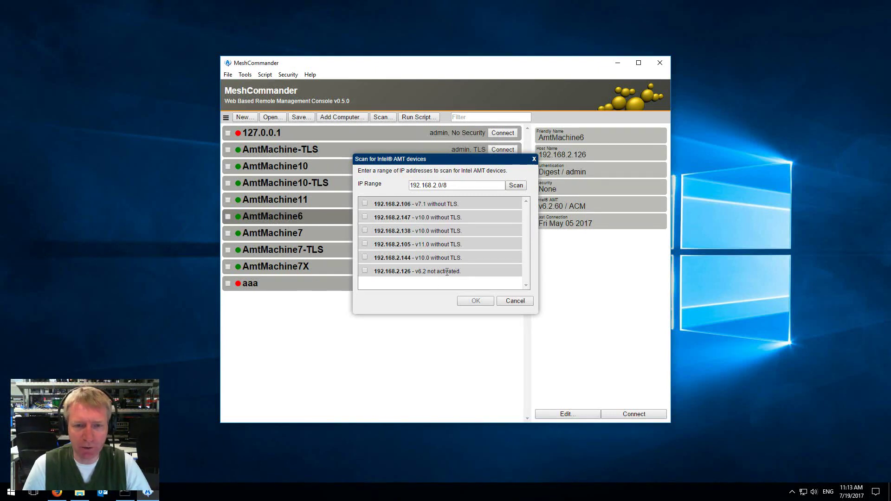
{"action": "left_click", "coordinate": [365, 230]}
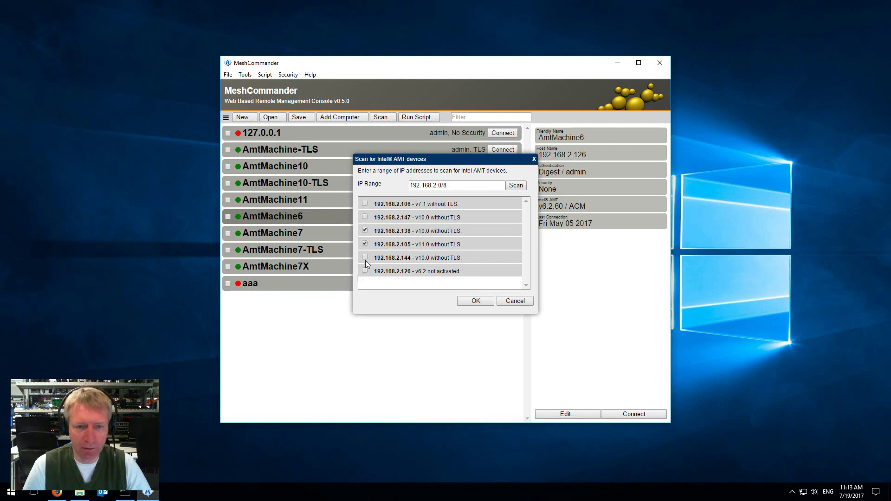
Add the ticked scan results to the list and inspect 192.168.2.138's edit details unchanged
{"action": "left_click", "coordinate": [476, 300]}
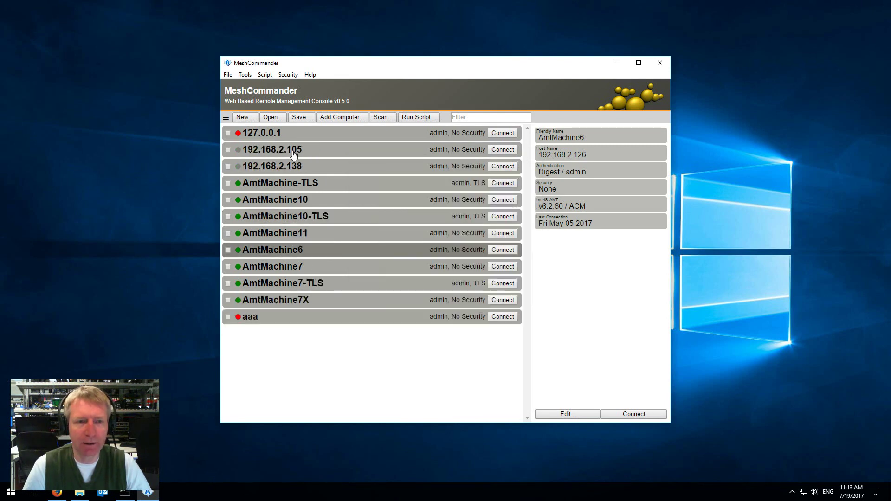
{"action": "left_click", "coordinate": [297, 170]}
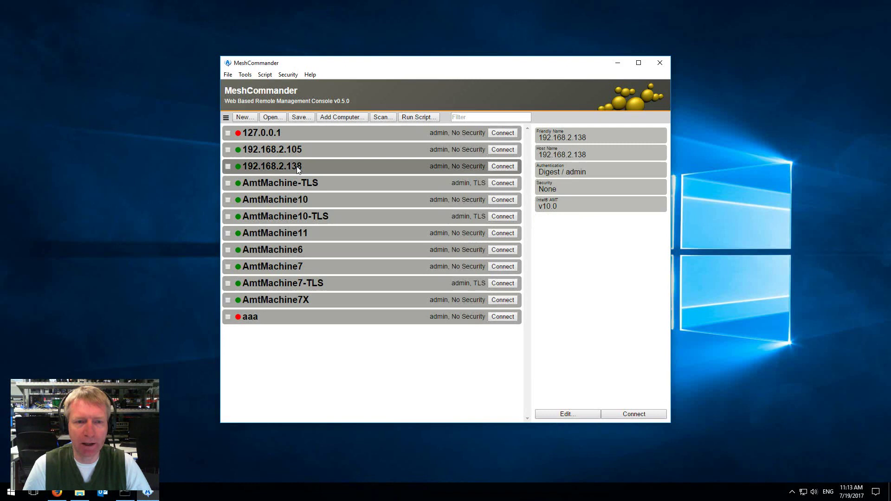
{"action": "right_click", "coordinate": [295, 168]}
{"action": "left_click", "coordinate": [307, 214]}
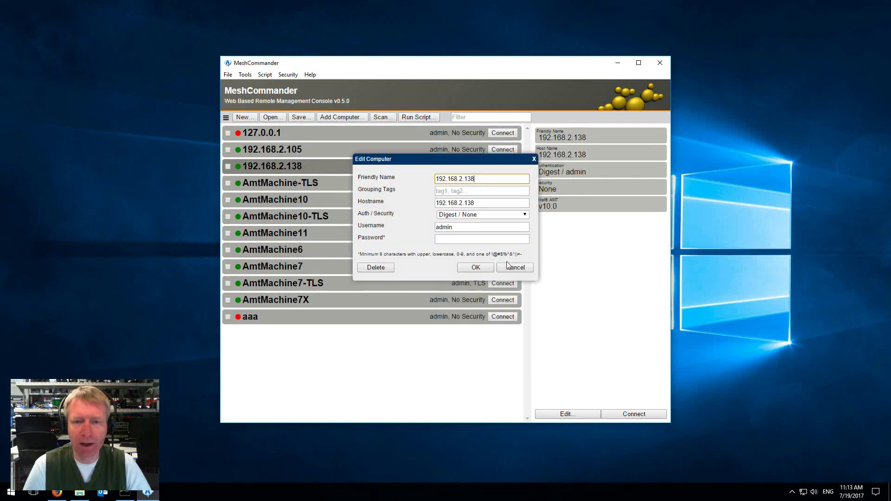
{"action": "left_click", "coordinate": [508, 267]}
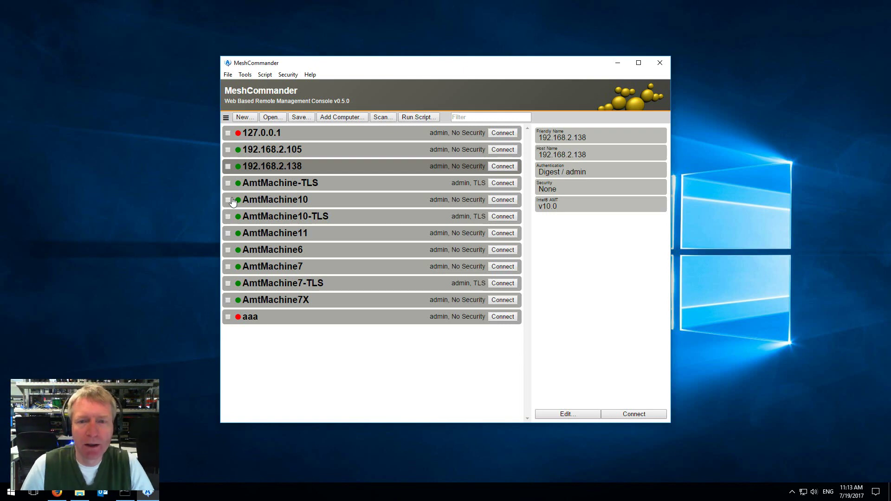
Review 192.168.2.105 and 192.168.2.138, then delete both from the computer list
{"action": "left_click", "coordinate": [284, 156]}
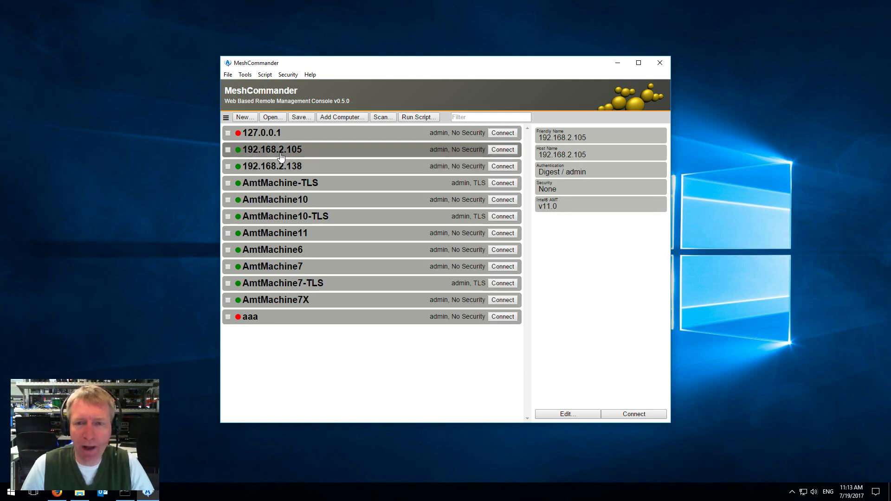
{"action": "left_click", "coordinate": [416, 169]}
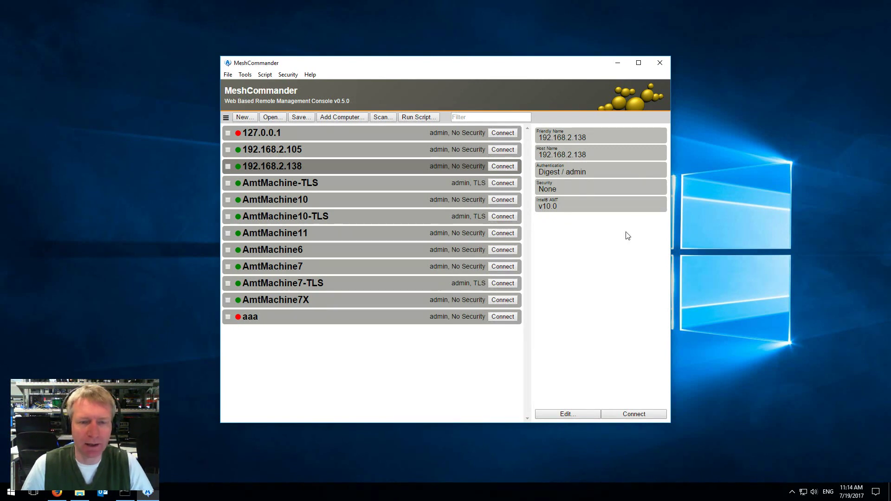
{"action": "right_click", "coordinate": [395, 170]}
{"action": "left_click", "coordinate": [278, 149], "text": "shift"}
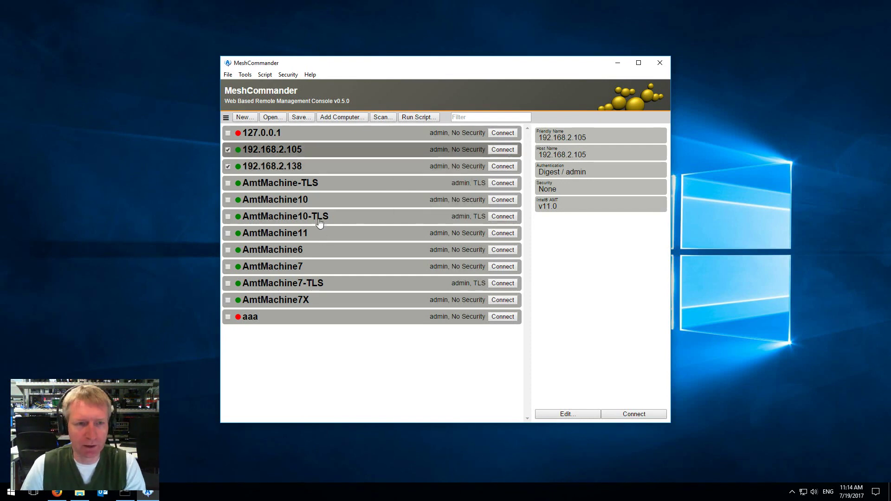
{"action": "key", "text": "Delete"}
{"action": "left_click", "coordinate": [475, 191]}
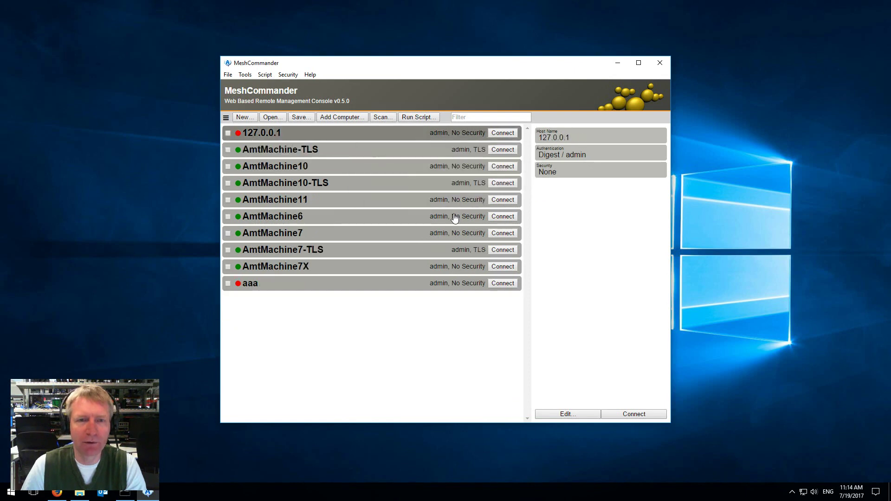
Rescan 192.168.2.0/8, dismiss the results without adding, and minimise MeshCommander
{"action": "left_click", "coordinate": [382, 117]}
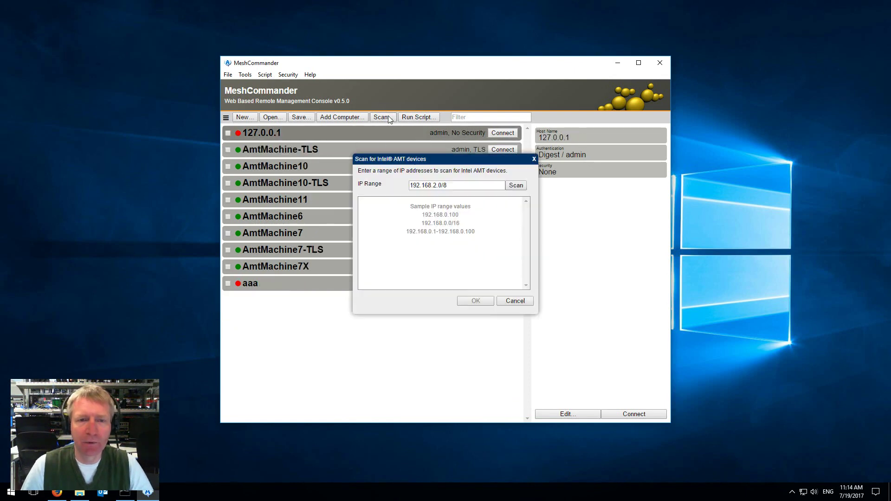
{"action": "left_click", "coordinate": [515, 186]}
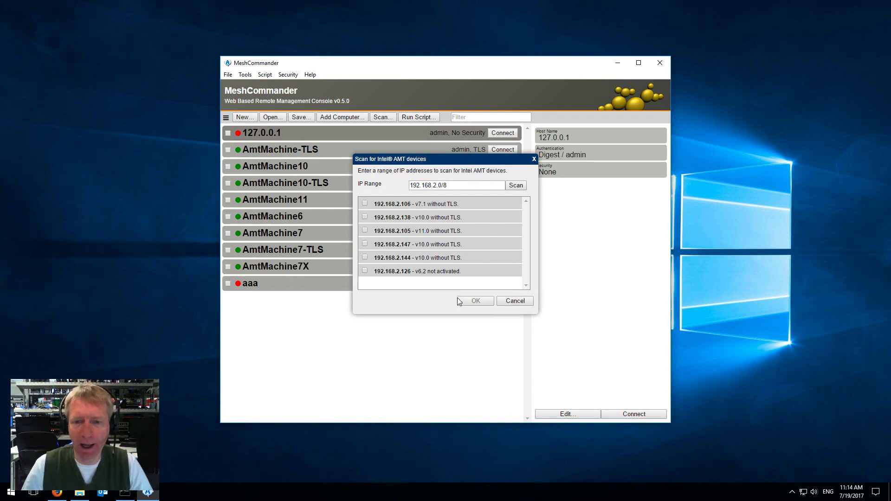
{"action": "left_click", "coordinate": [515, 302]}
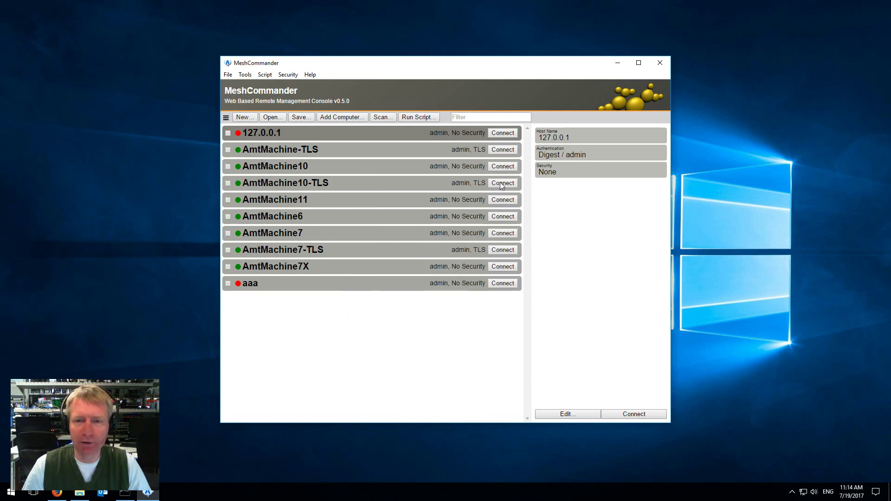
{"action": "left_click", "coordinate": [617, 63]}
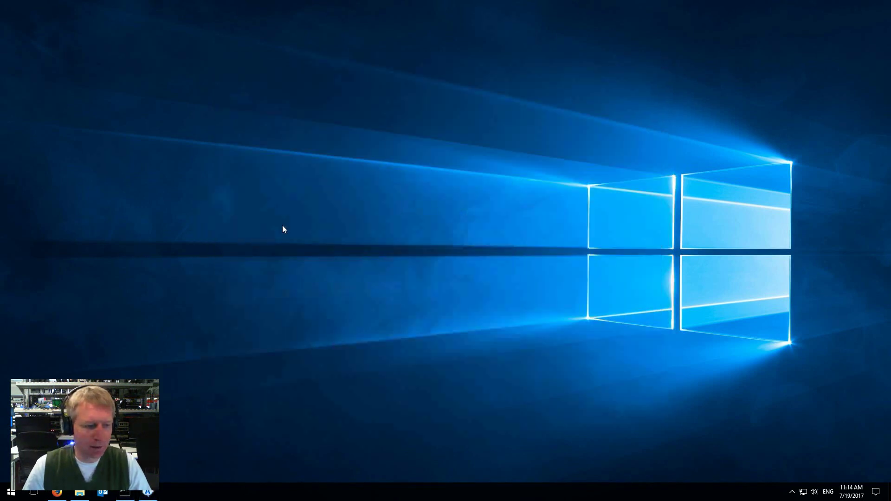
Bring back the MeshCentral window, start then cancel an Intel AMT Agent-less Policy mesh, and return to My Devices
{"action": "key", "text": "alt+Tab"}
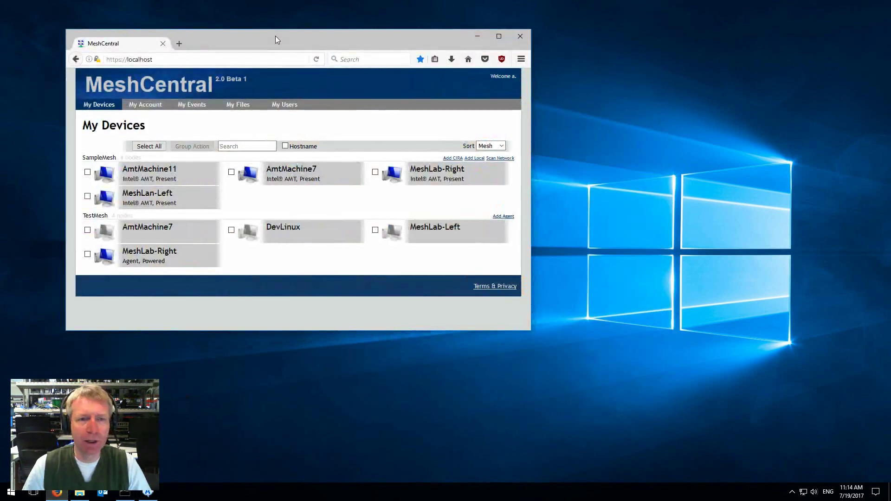
{"action": "left_click_drag", "start_coordinate": [276, 36], "coordinate": [397, 39]}
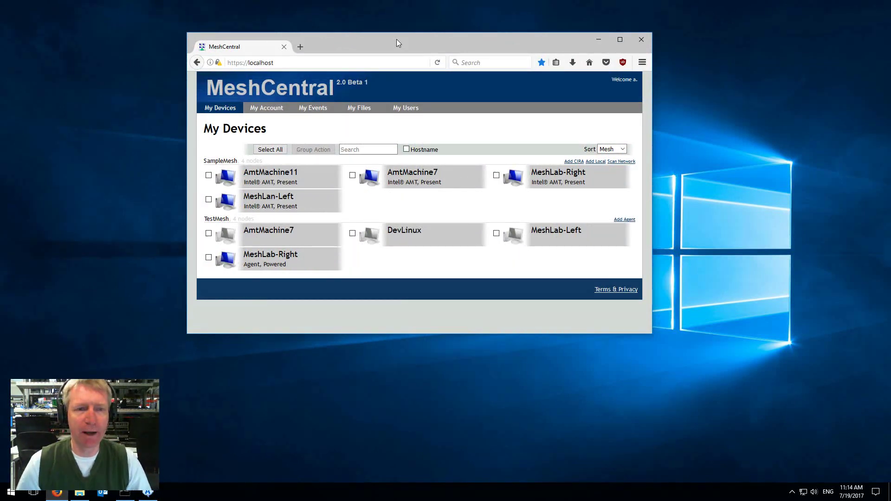
{"action": "left_click", "coordinate": [275, 111]}
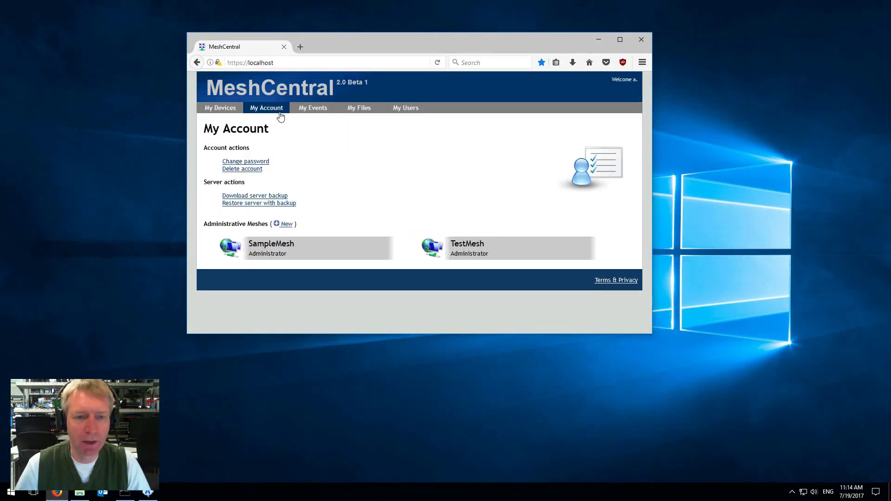
{"action": "left_click", "coordinate": [286, 224]}
{"action": "left_click", "coordinate": [444, 195]}
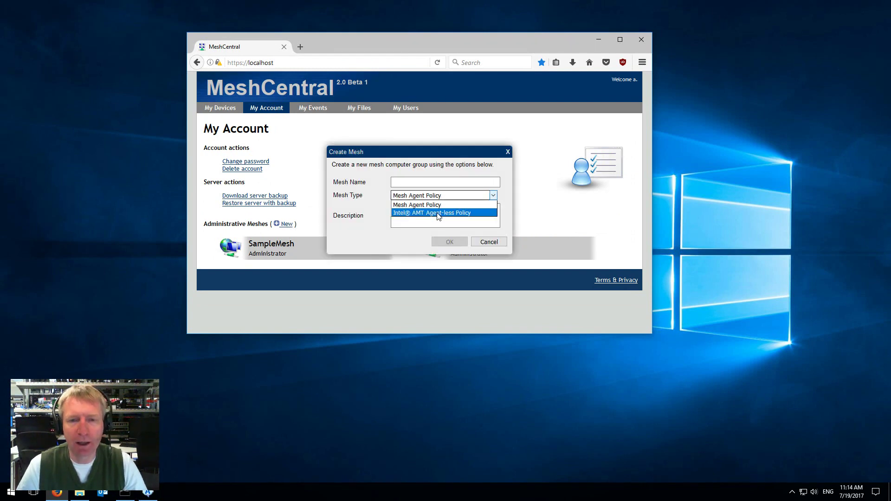
{"action": "left_click", "coordinate": [437, 213]}
{"action": "left_click", "coordinate": [489, 241]}
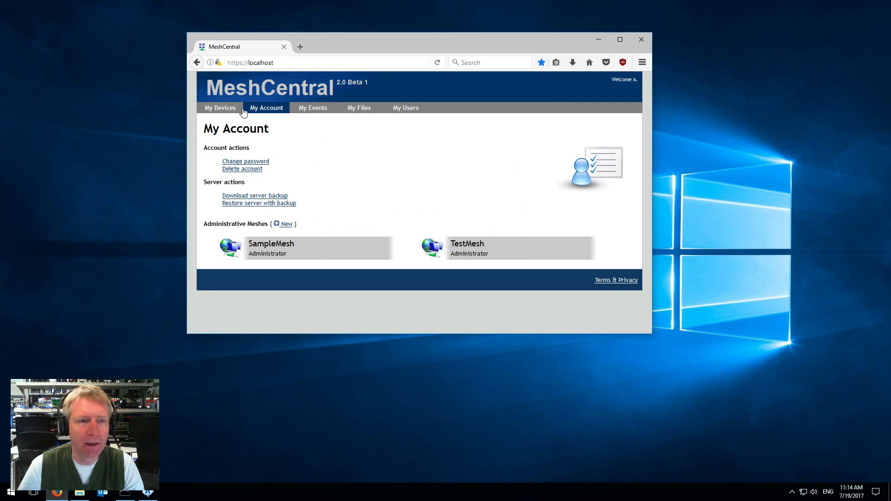
{"action": "left_click", "coordinate": [220, 108]}
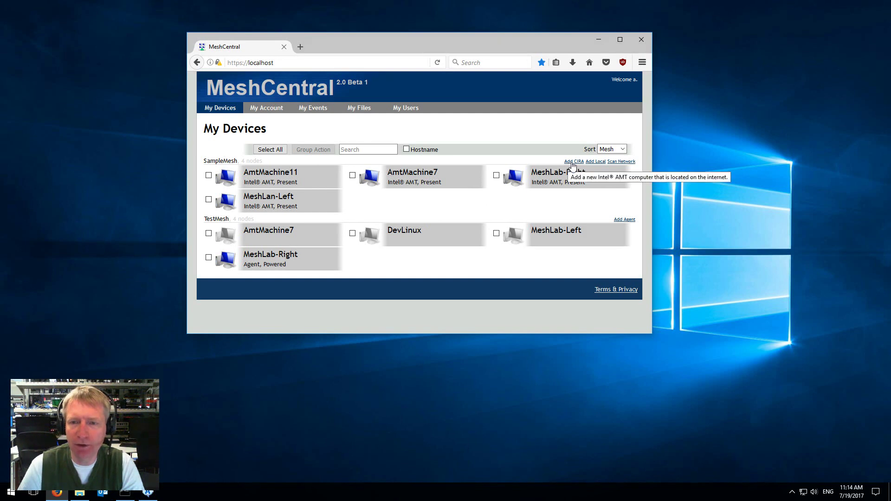
Cancel Add Local, then scan 192.168.0.0/16 and tick 192.168.2.147 and 192.168.2.105
{"action": "left_click", "coordinate": [593, 164]}
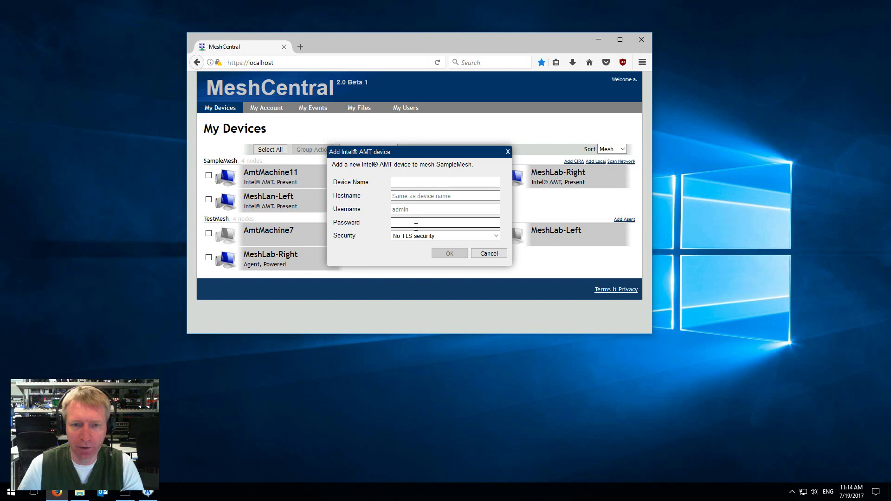
{"action": "left_click", "coordinate": [488, 254]}
{"action": "left_click", "coordinate": [617, 162]}
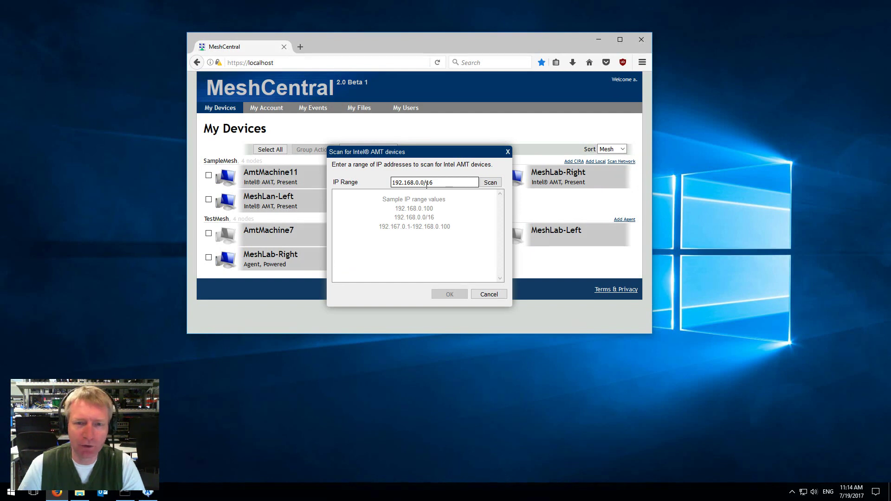
{"action": "left_click", "coordinate": [490, 183]}
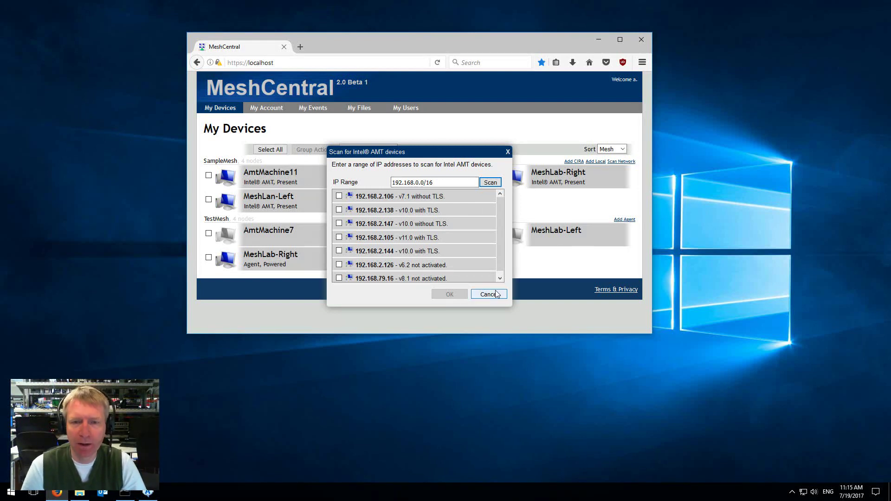
{"action": "left_click", "coordinate": [339, 223]}
{"action": "left_click", "coordinate": [339, 237]}
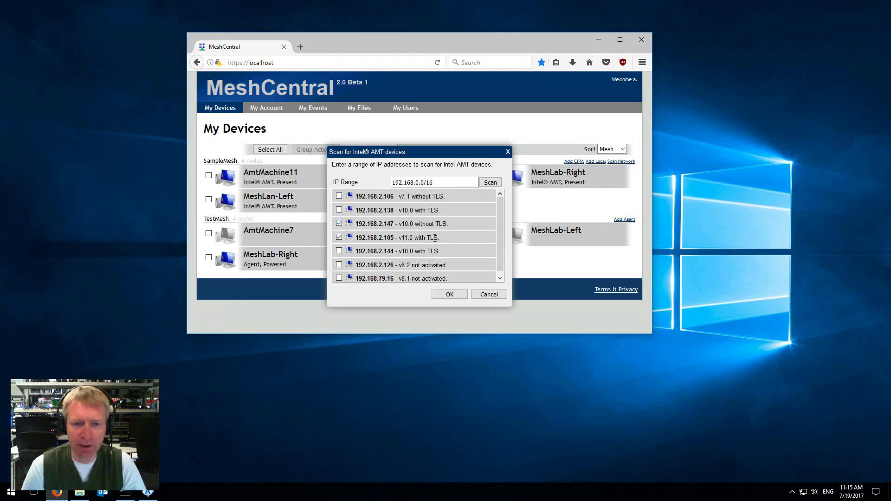
Add both ticked devices to SampleMesh, then delete the 192.168.2.105 device
{"action": "left_click", "coordinate": [457, 295]}
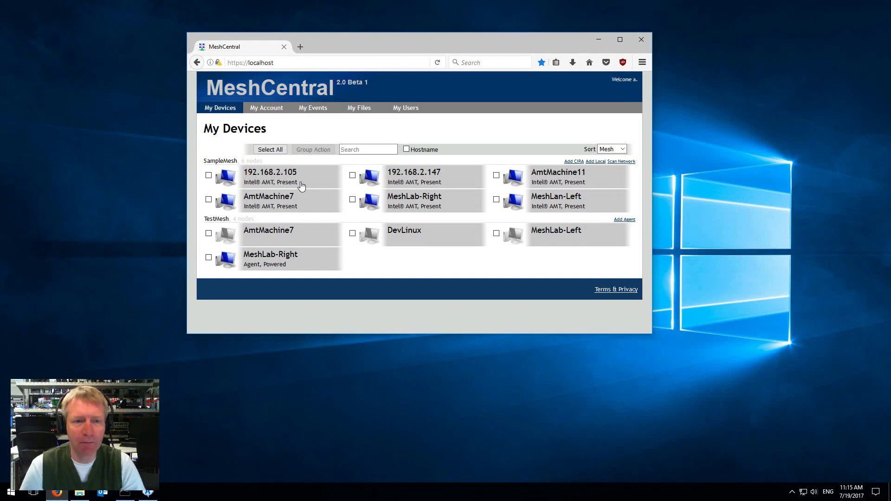
{"action": "left_click", "coordinate": [300, 188]}
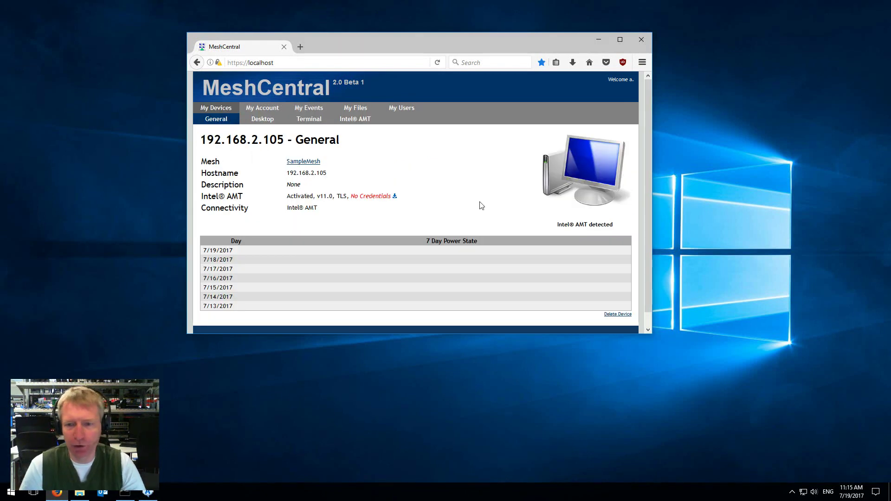
{"action": "left_click_drag", "start_coordinate": [593, 336], "coordinate": [593, 359]}
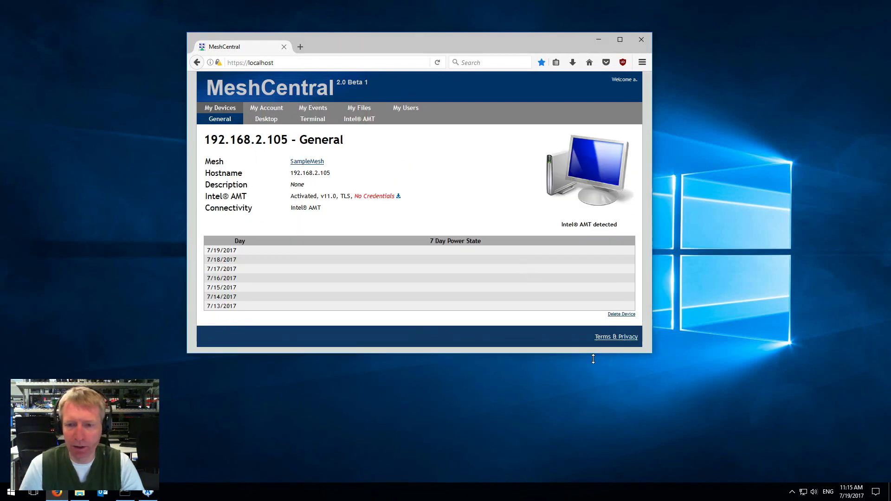
{"action": "left_click", "coordinate": [622, 314]}
{"action": "left_click", "coordinate": [337, 181]}
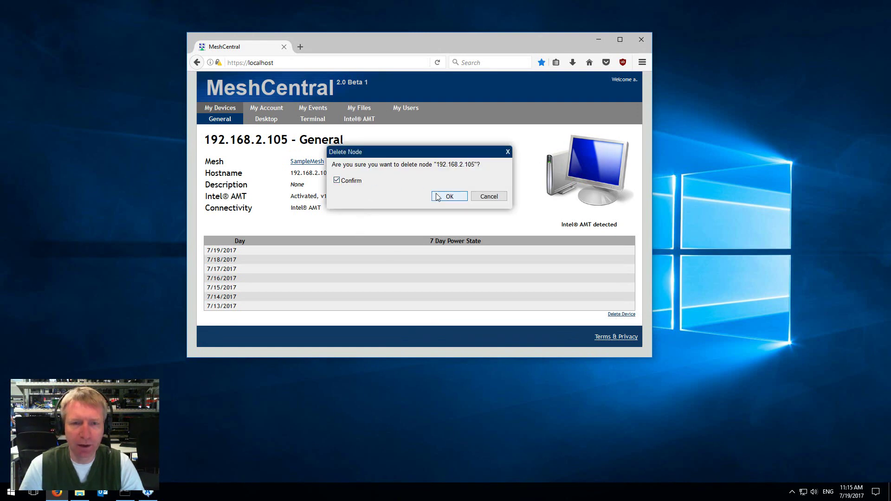
{"action": "left_click", "coordinate": [450, 197]}
Delete the 192.168.2.147 device with confirmation
{"action": "left_click", "coordinate": [293, 182]}
{"action": "left_click", "coordinate": [621, 314]}
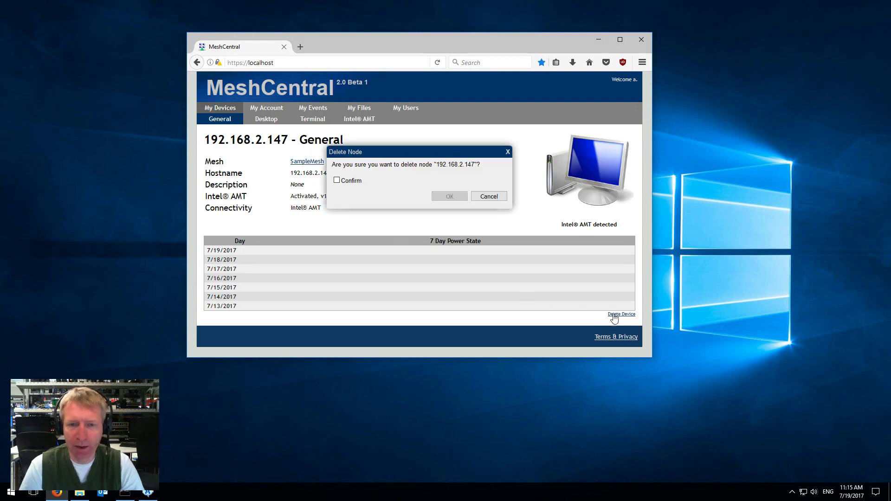
{"action": "left_click", "coordinate": [337, 181]}
{"action": "left_click", "coordinate": [450, 197]}
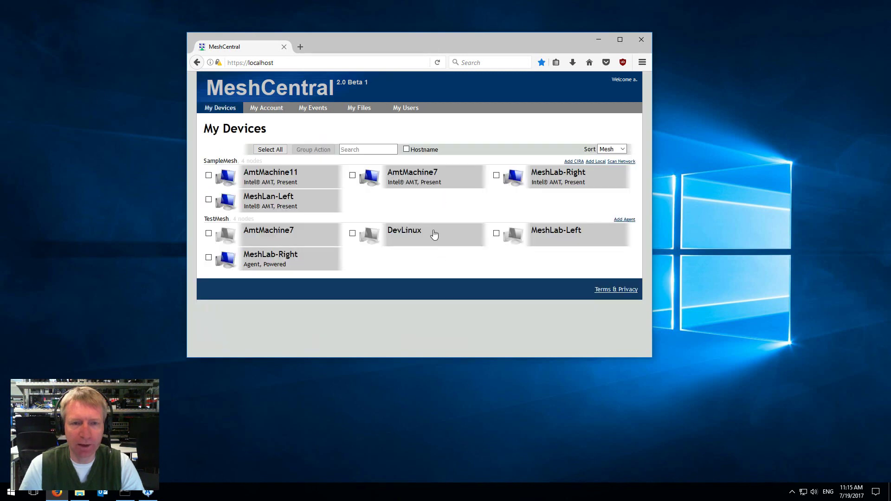
{"action": "left_click", "coordinate": [403, 180]}
{"action": "left_click", "coordinate": [263, 121]}
{"action": "left_click", "coordinate": [217, 158]}
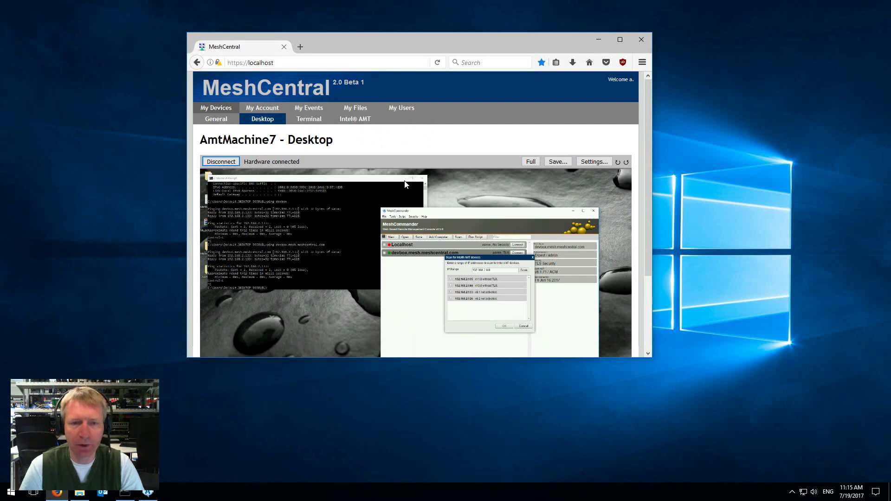
{"action": "left_click_drag", "start_coordinate": [492, 357], "coordinate": [492, 439]}
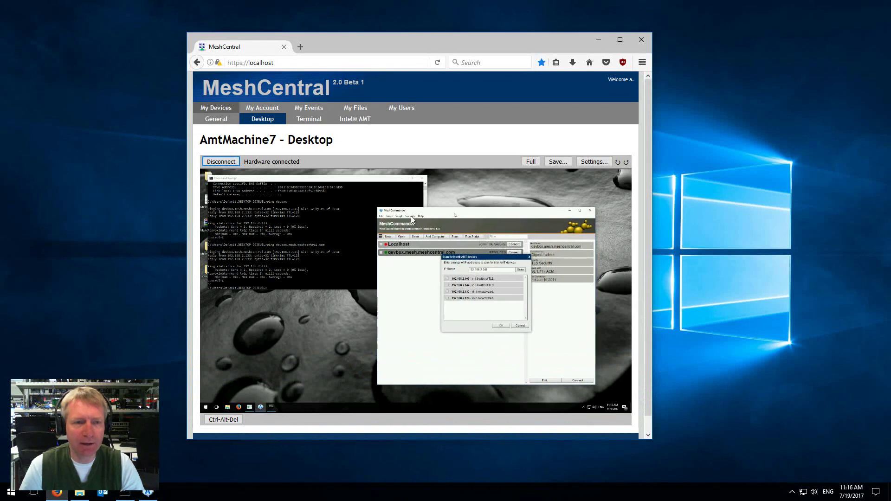
{"action": "left_click", "coordinate": [230, 163]}
{"action": "left_click", "coordinate": [221, 109]}
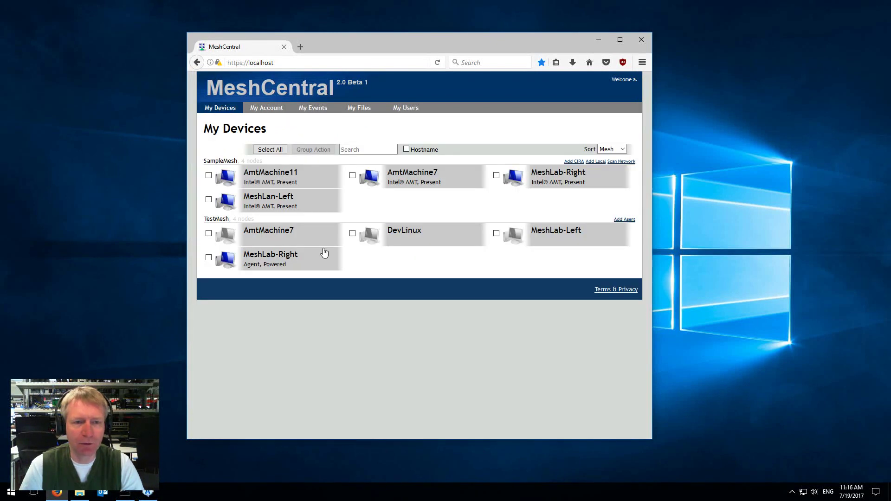